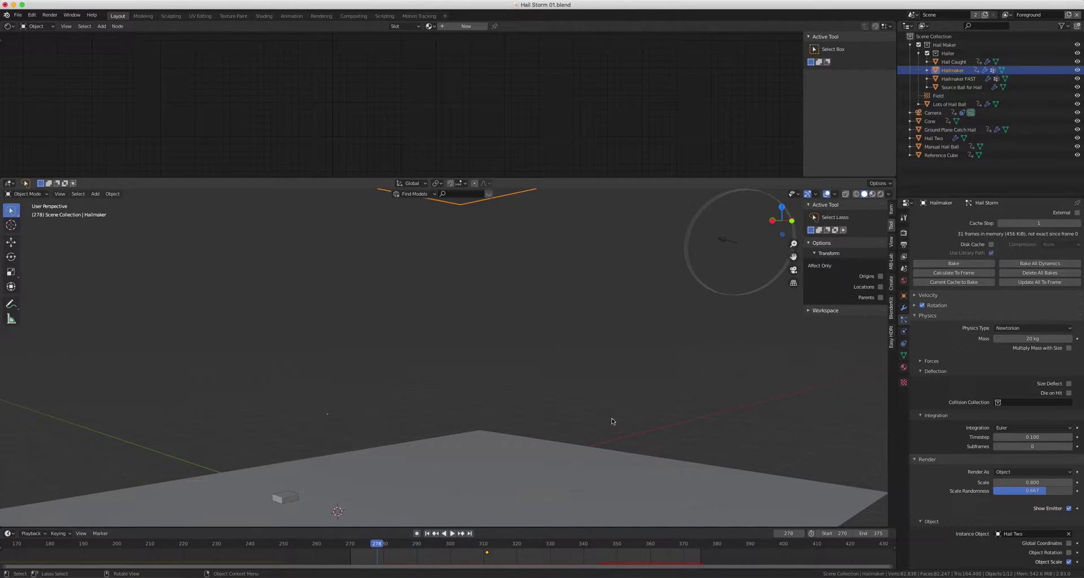
pyautogui.scroll(-3, 612, 418)
pyautogui.scroll(-3, 611, 418)
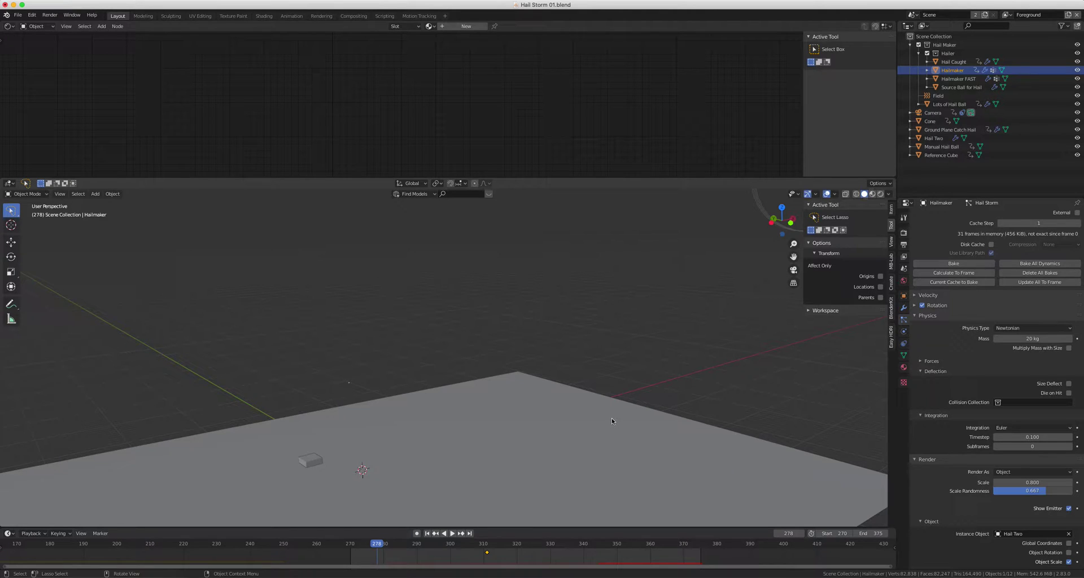
# Step: Play the Hailmaker simulation and pause at frame 354 to inspect the scattered hail
pyautogui.press('space')
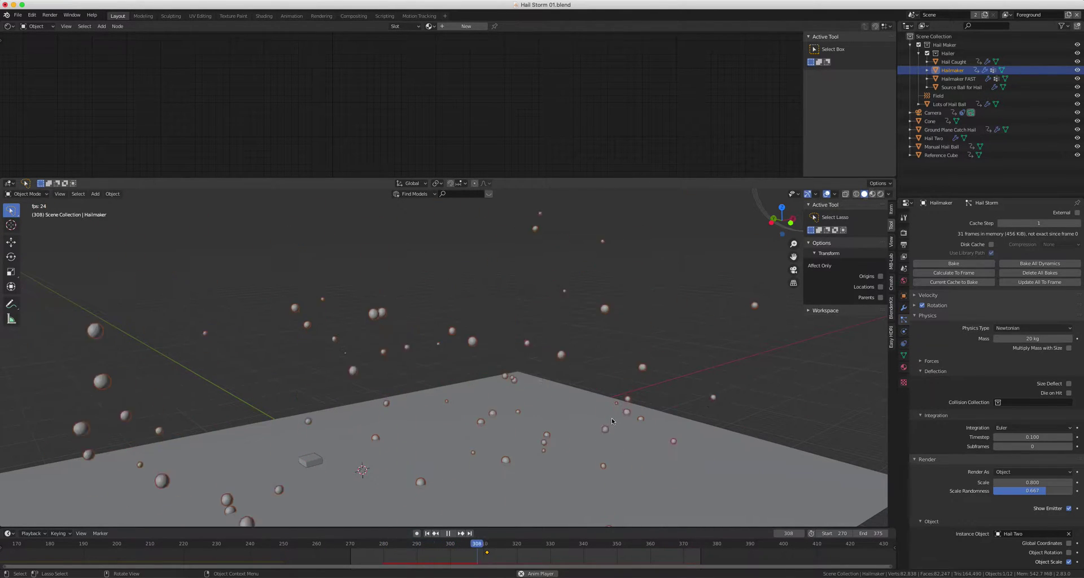
pyautogui.hscroll(-2, 612, 418)
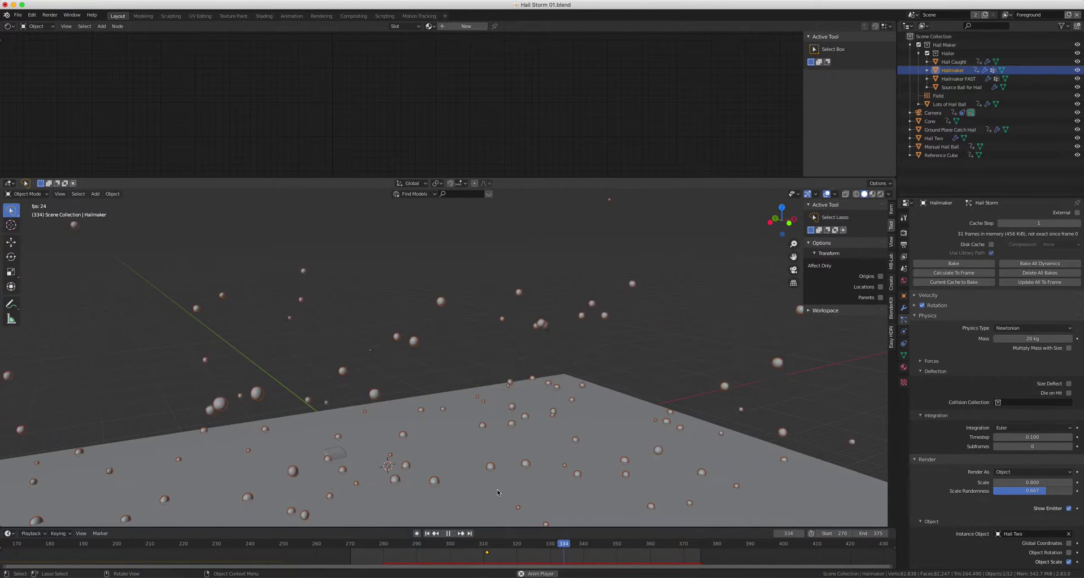
pyautogui.press('space')
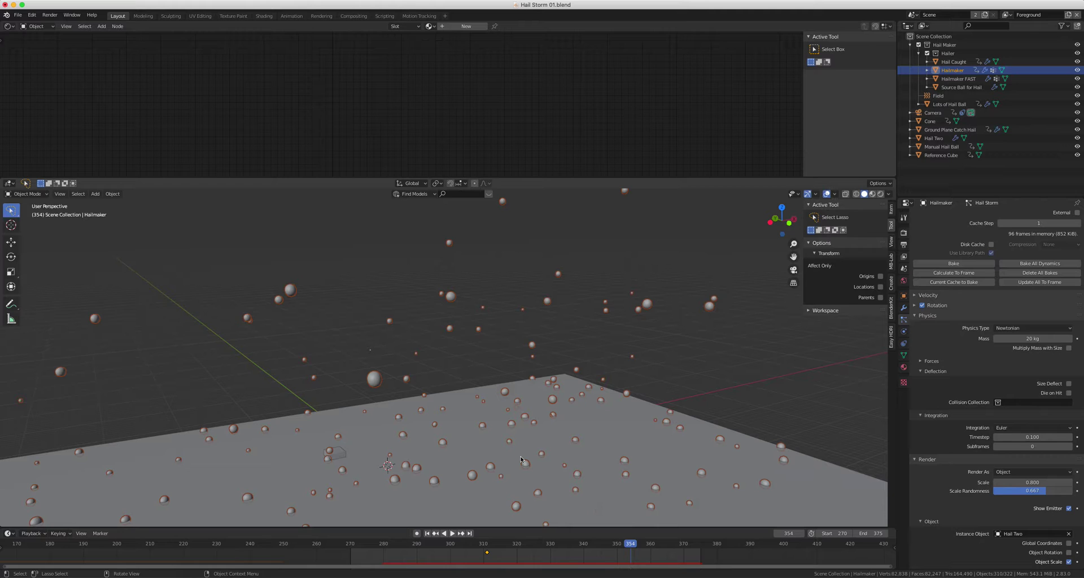
pyautogui.hscroll(-2, 521, 460)
pyautogui.hscroll(-2, 521, 460)
pyautogui.hscroll(-2, 521, 460)
pyautogui.hscroll(-2, 521, 459)
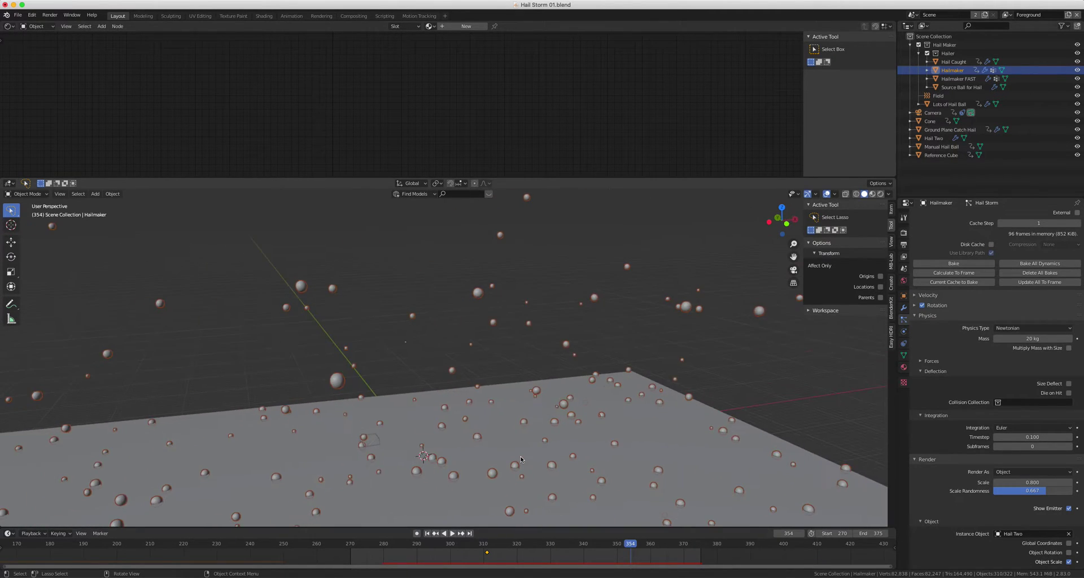
pyautogui.scroll(3, 520, 460)
pyautogui.scroll(-3, 521, 459)
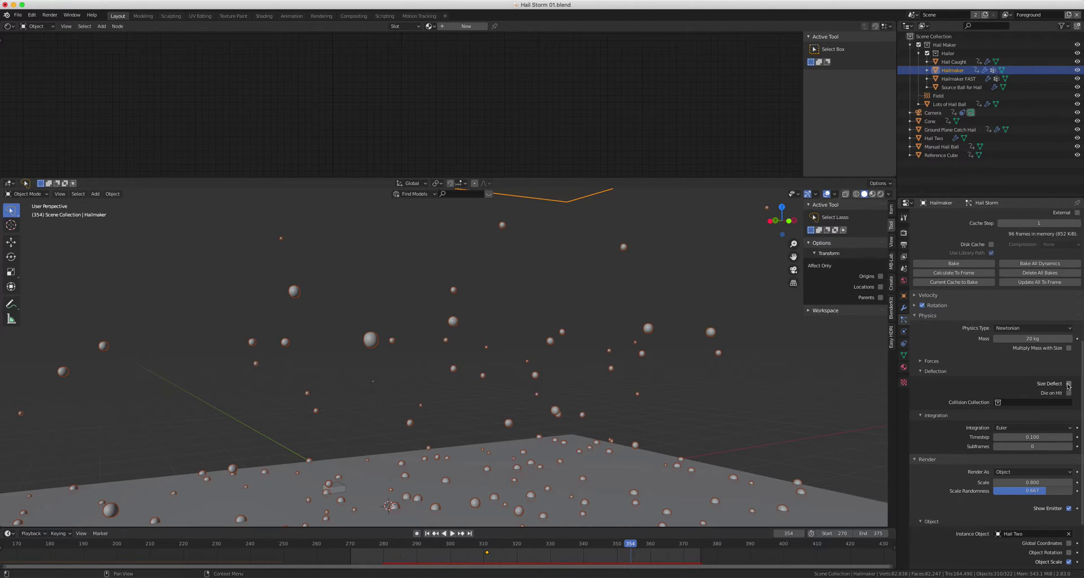
pyautogui.moveTo(1068, 384)
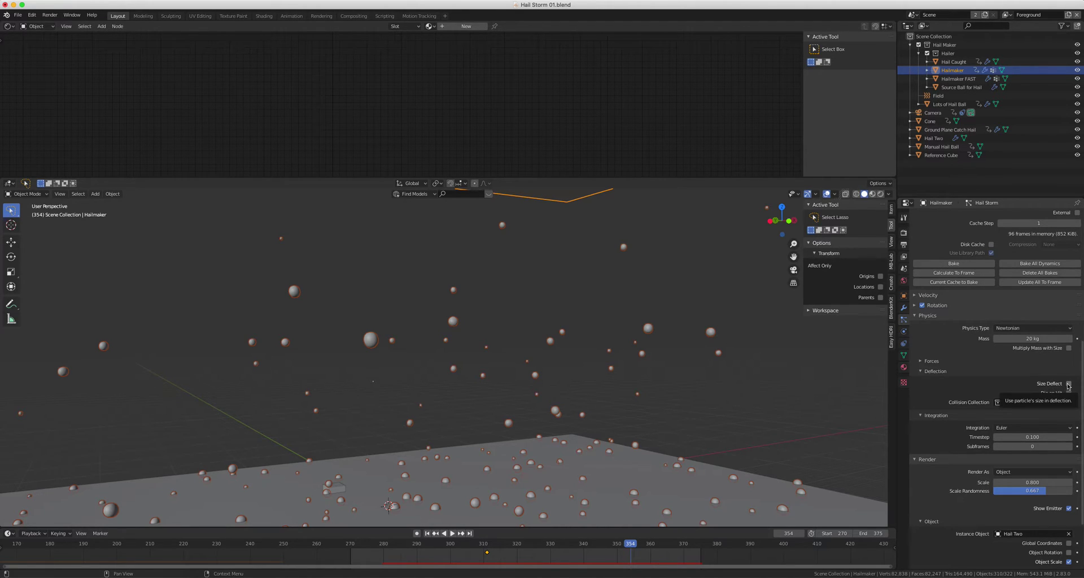
# Step: Turn on Size Deflect for the Hailmaker particles and replay the hail simulation
pyautogui.click(1069, 384)
pyautogui.press('space')
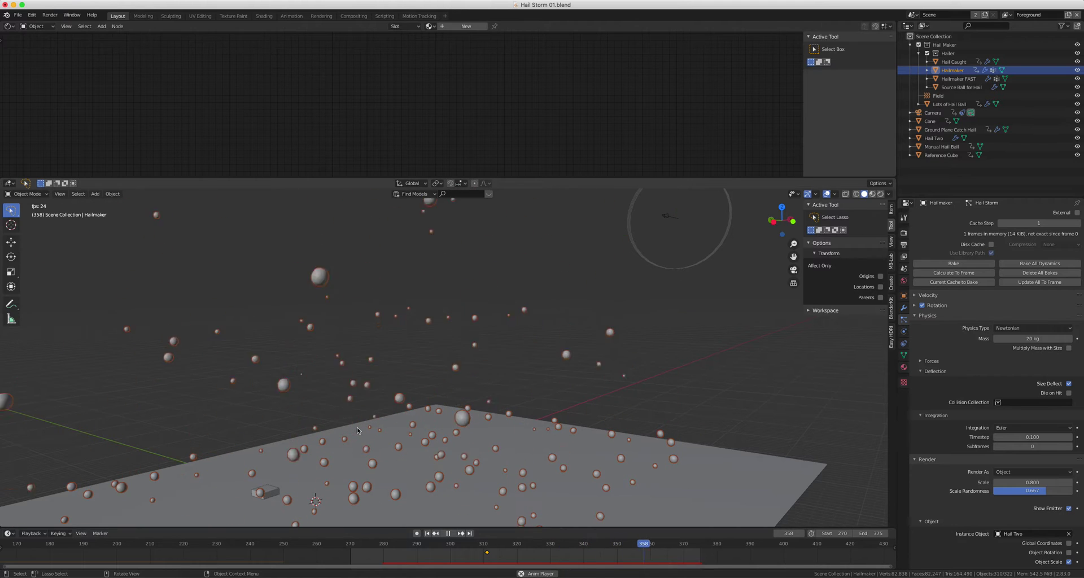
pyautogui.moveTo(294, 341); pyautogui.dragTo(472, 371, button='middle')
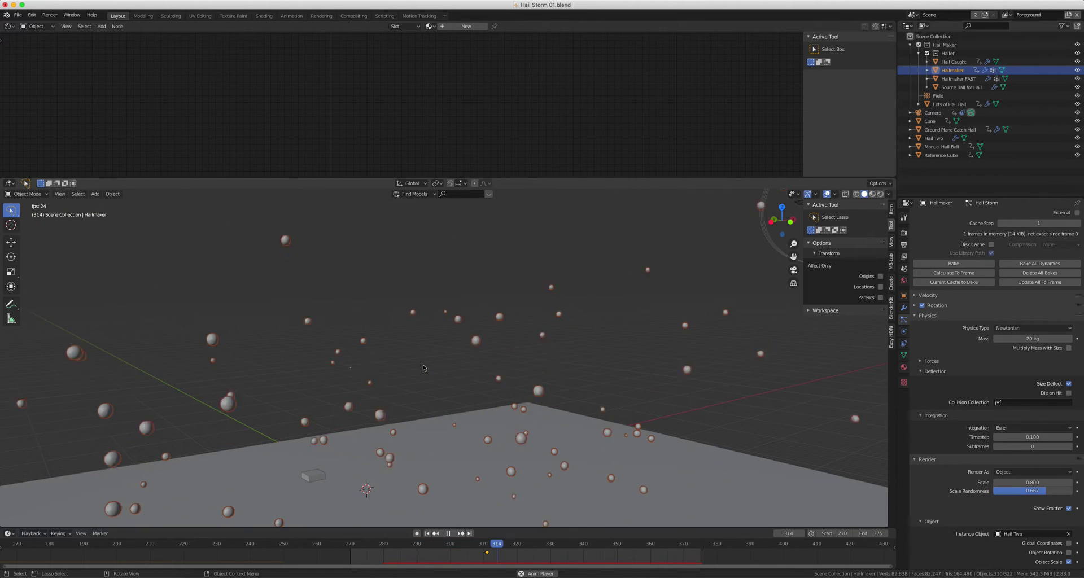
pyautogui.press('space')
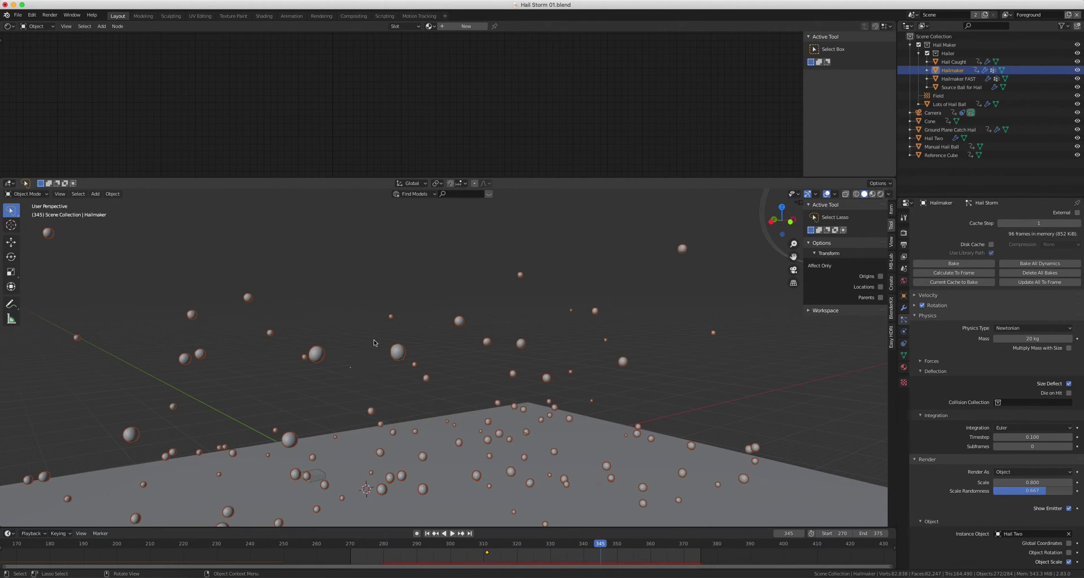
pyautogui.moveTo(375, 343); pyautogui.dragTo(442, 404, button='middle')
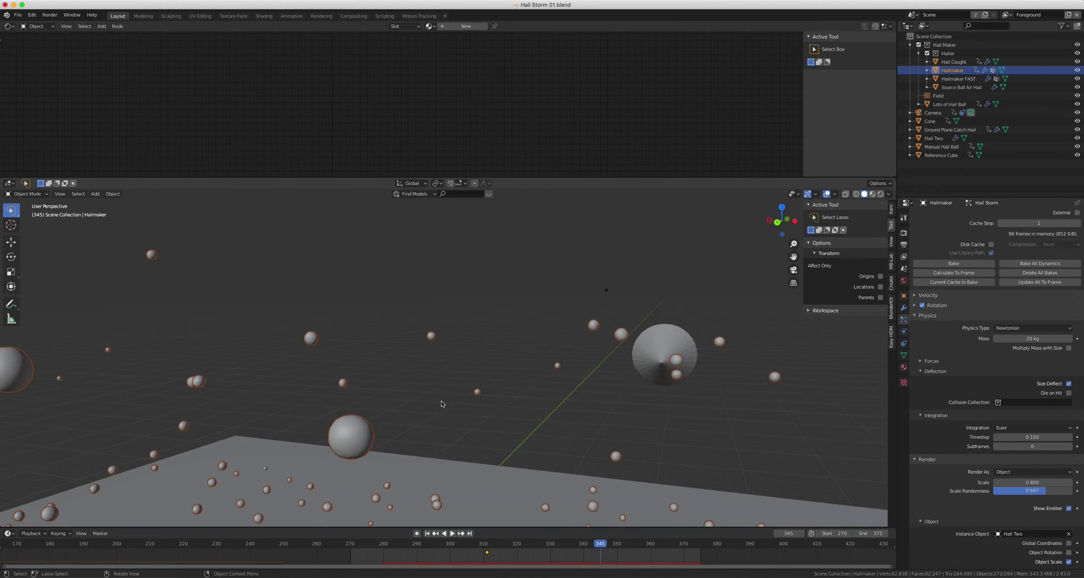
pyautogui.scroll(-5, 441, 404)
pyautogui.scroll(-5, 441, 404)
pyautogui.scroll(-5, 442, 404)
pyautogui.scroll(-5, 441, 404)
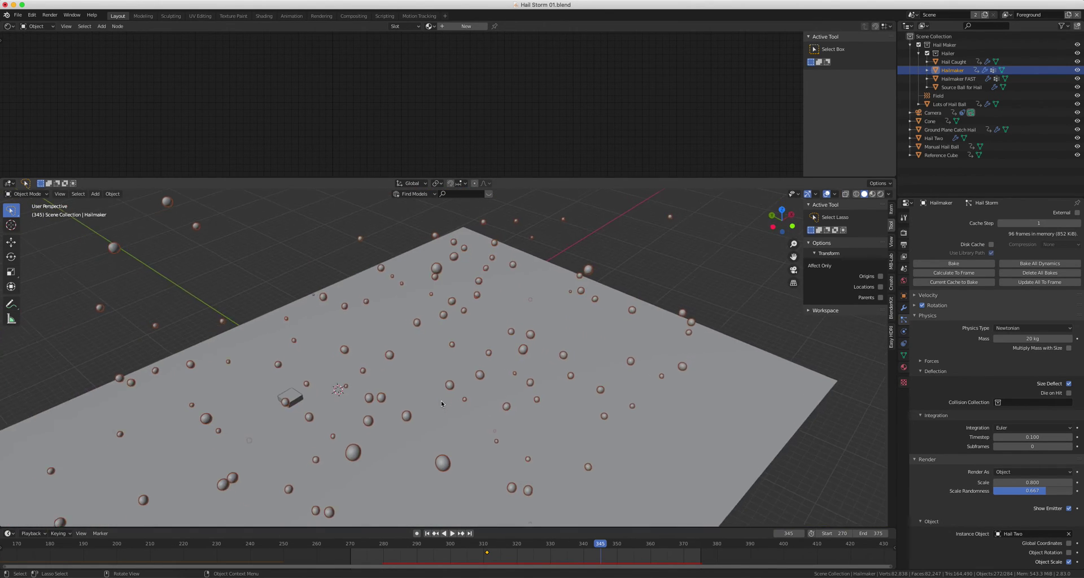
pyautogui.scroll(5, 442, 401)
pyautogui.scroll(5, 442, 401)
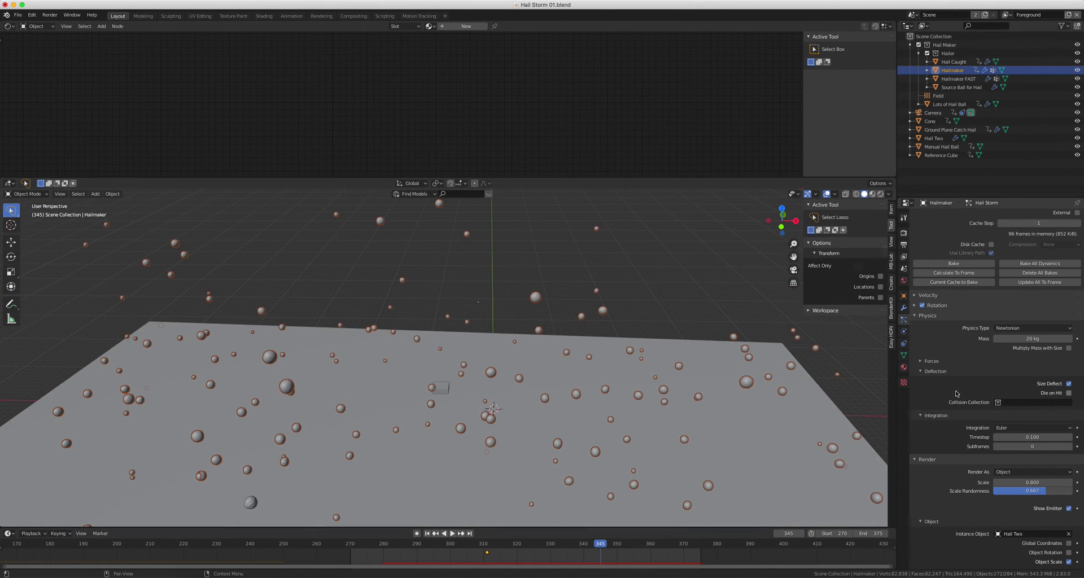
pyautogui.hscroll(3, 419, 425)
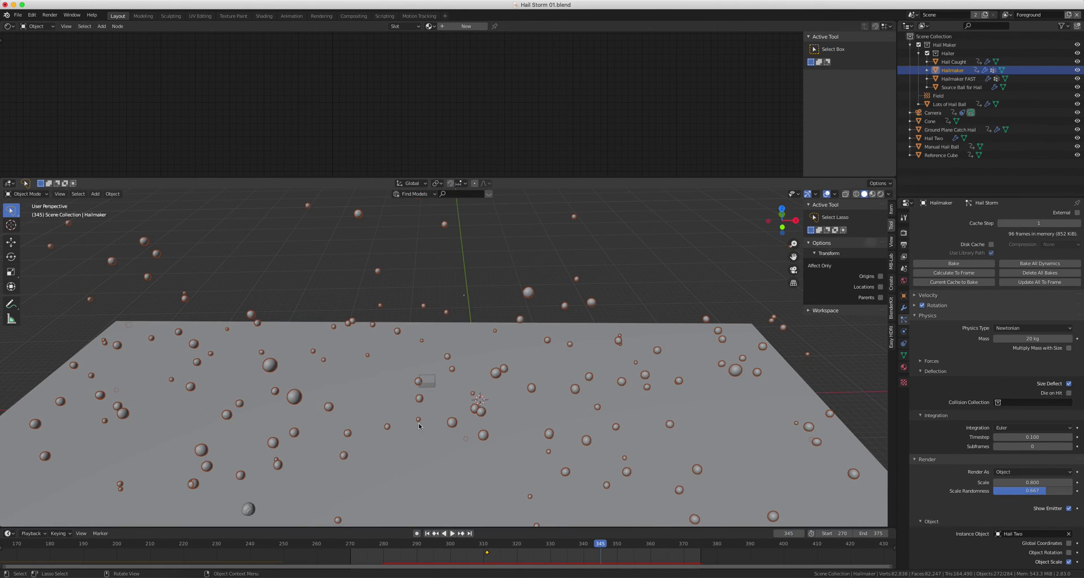
pyautogui.hscroll(5, 419, 423)
pyautogui.hscroll(5, 409, 423)
pyautogui.scroll(3, 408, 426)
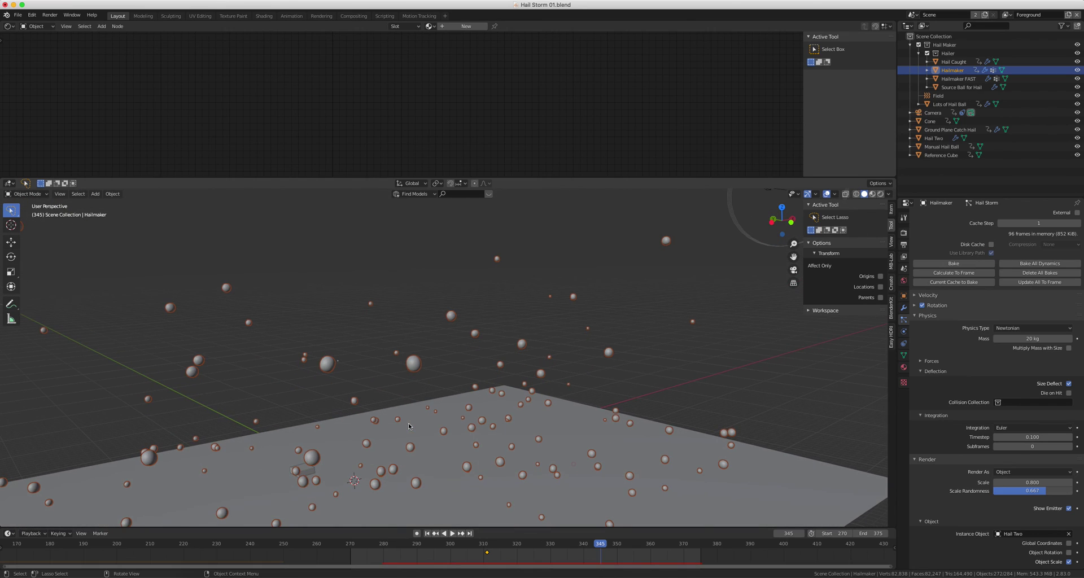